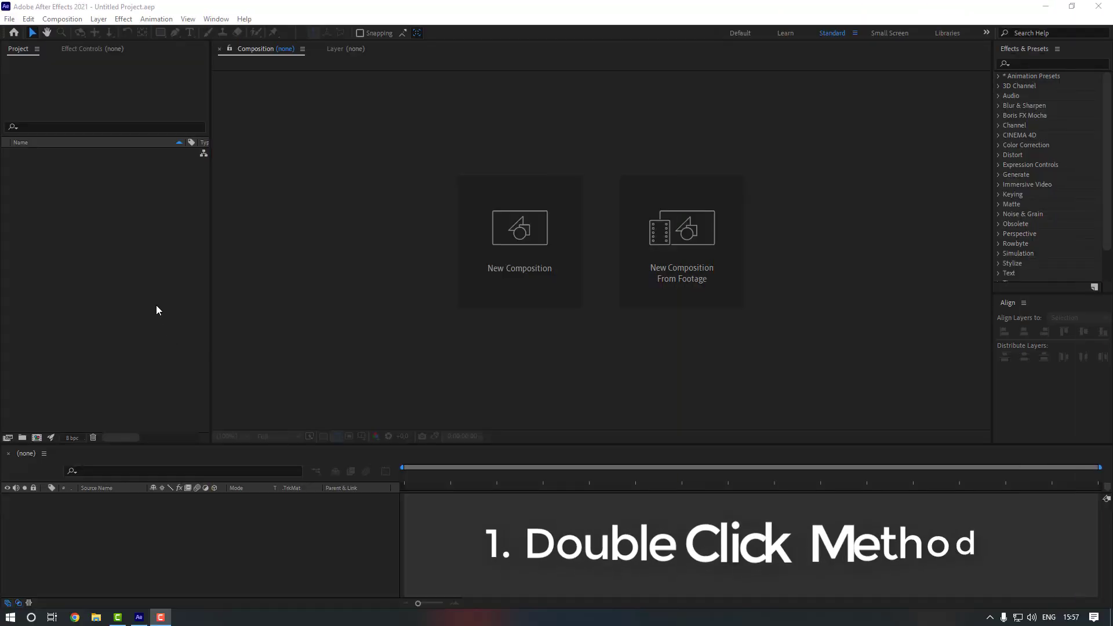
# Step: Try importing through After Effects' Import File dialog, cancelling the first attempts
pyautogui.click(120, 255)
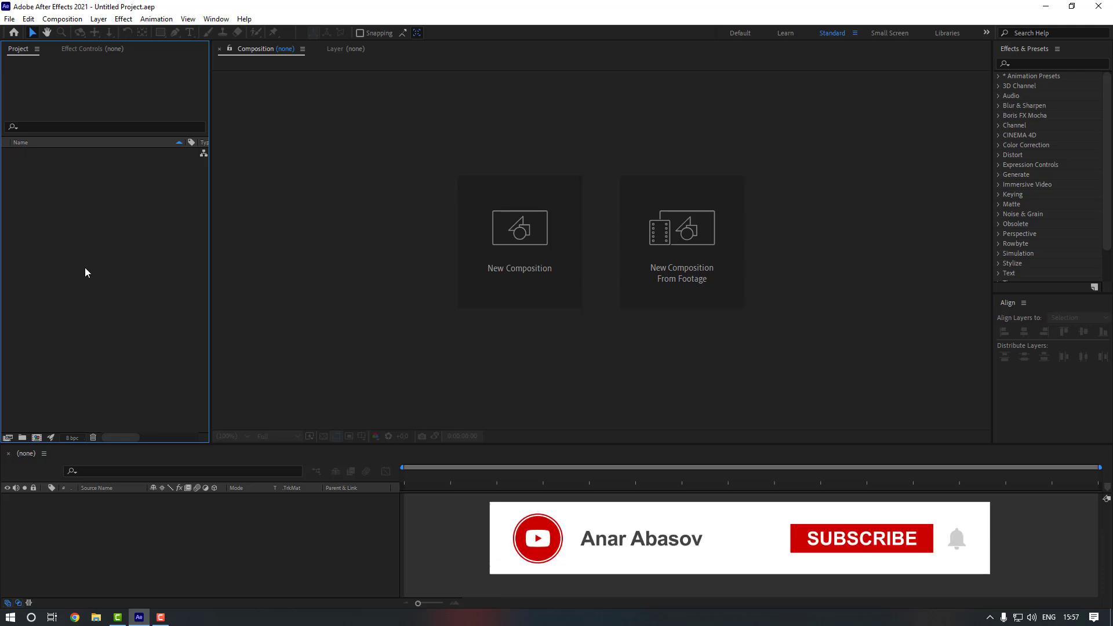
pyautogui.doubleClick(100, 264)
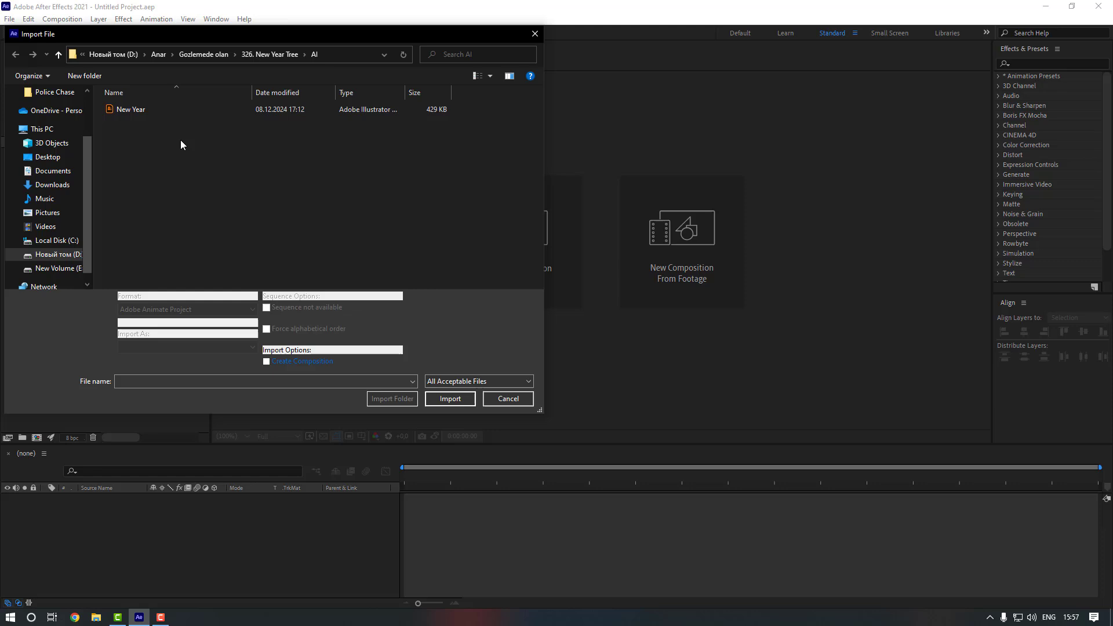
pyautogui.click(512, 401)
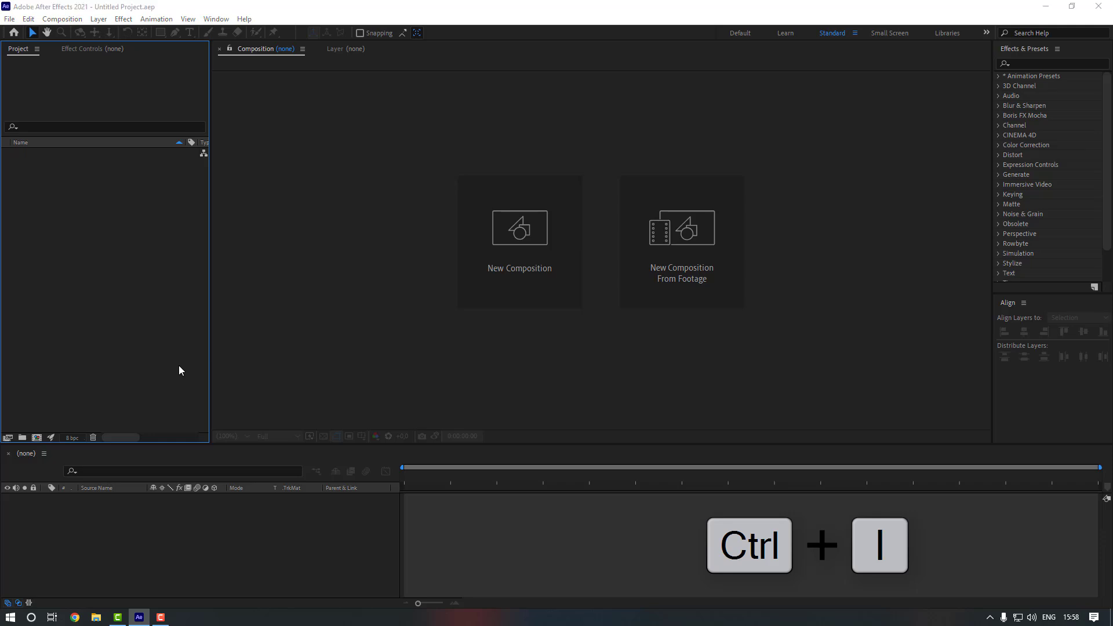
pyautogui.hotkey('ctrl', 'i')
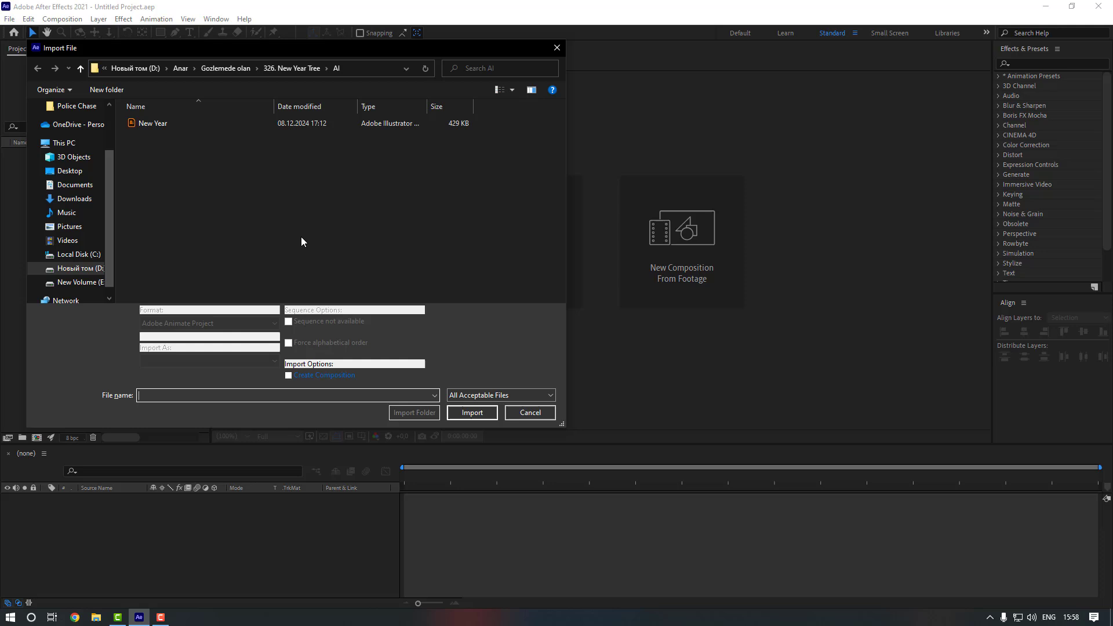
pyautogui.click(302, 237)
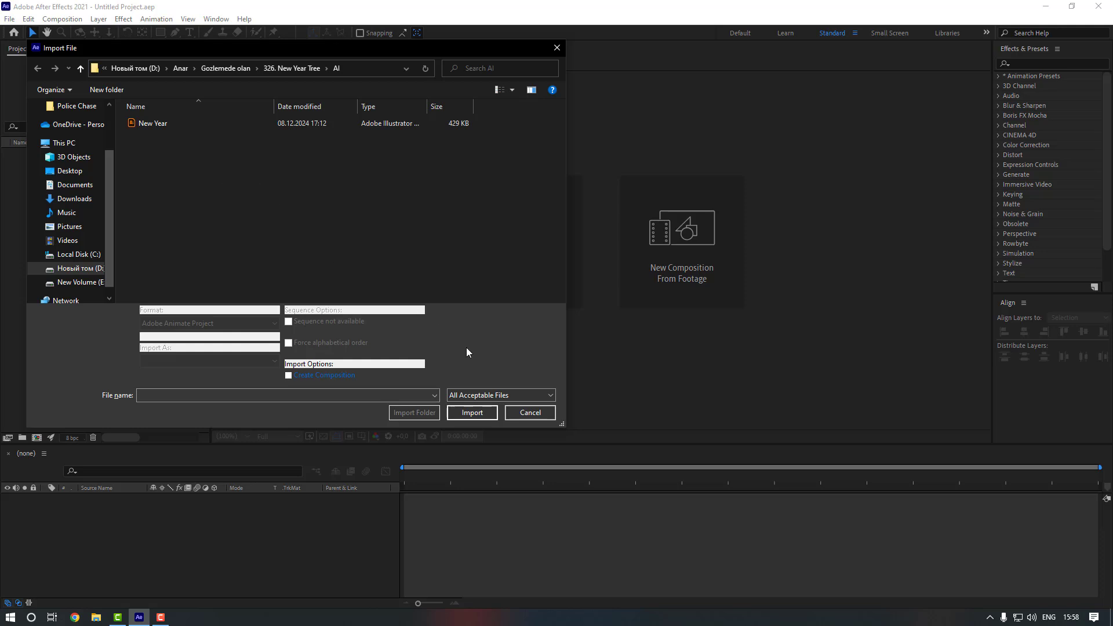
pyautogui.click(526, 413)
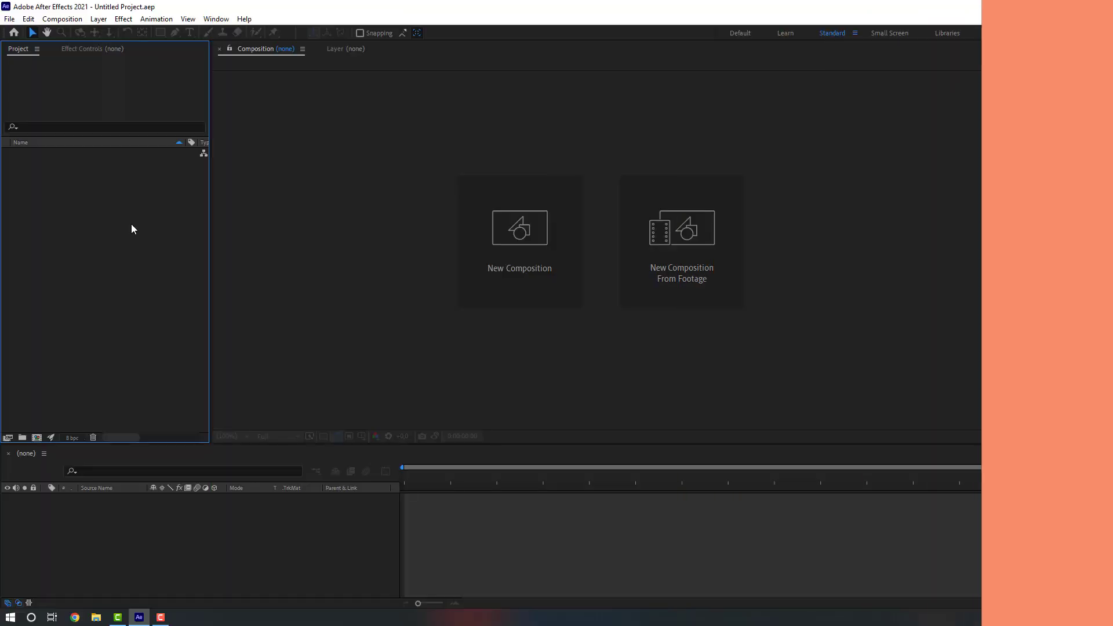
pyautogui.click(9, 19)
pyautogui.moveTo(30, 168)
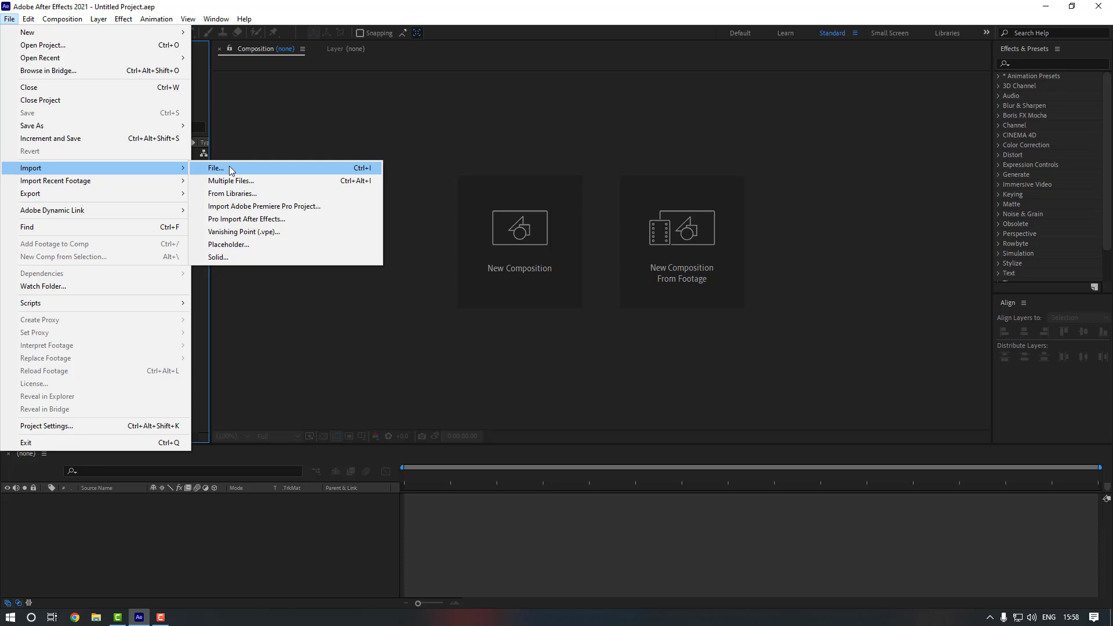
pyautogui.click(240, 171)
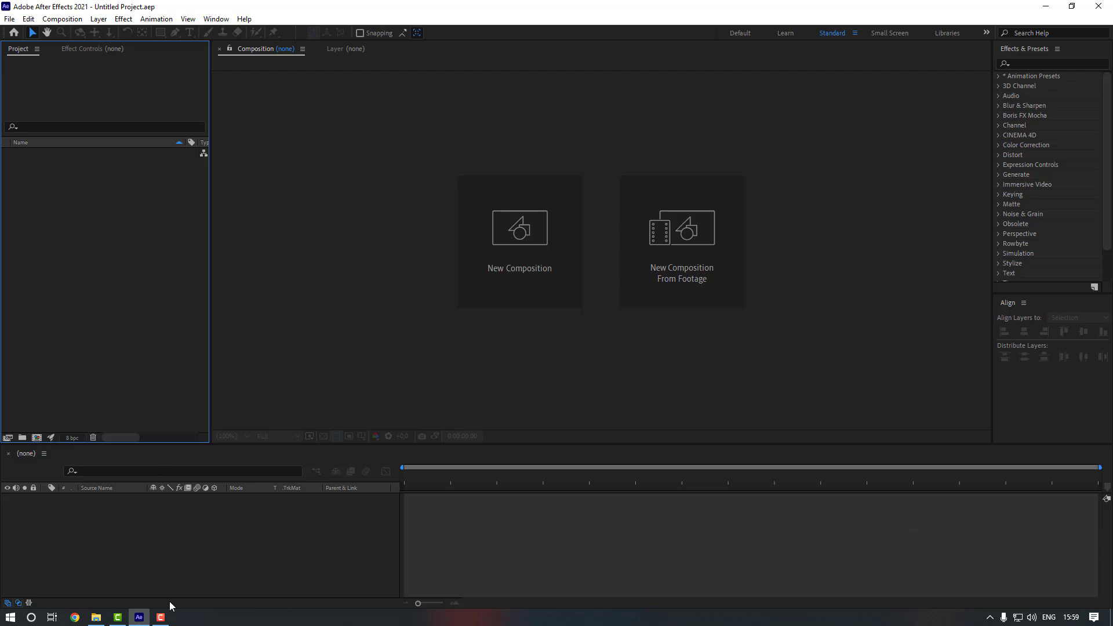
# Step: Drag the New Year .ai file from File Explorer into the Project panel
pyautogui.click(95, 618)
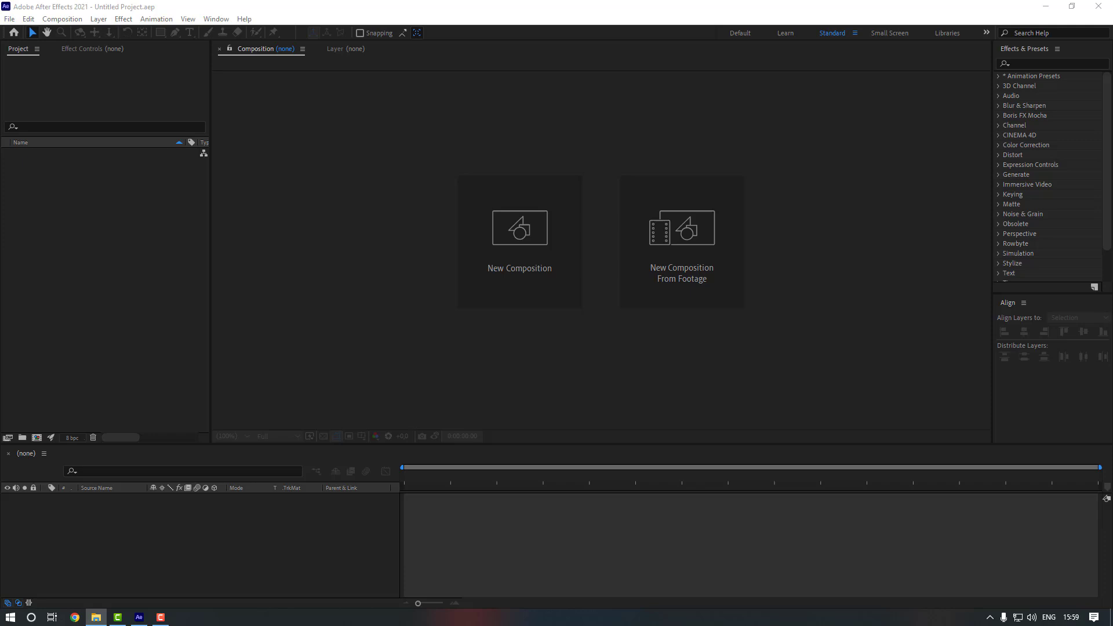
pyautogui.moveTo(397, 206); pyautogui.dragTo(748, 109)
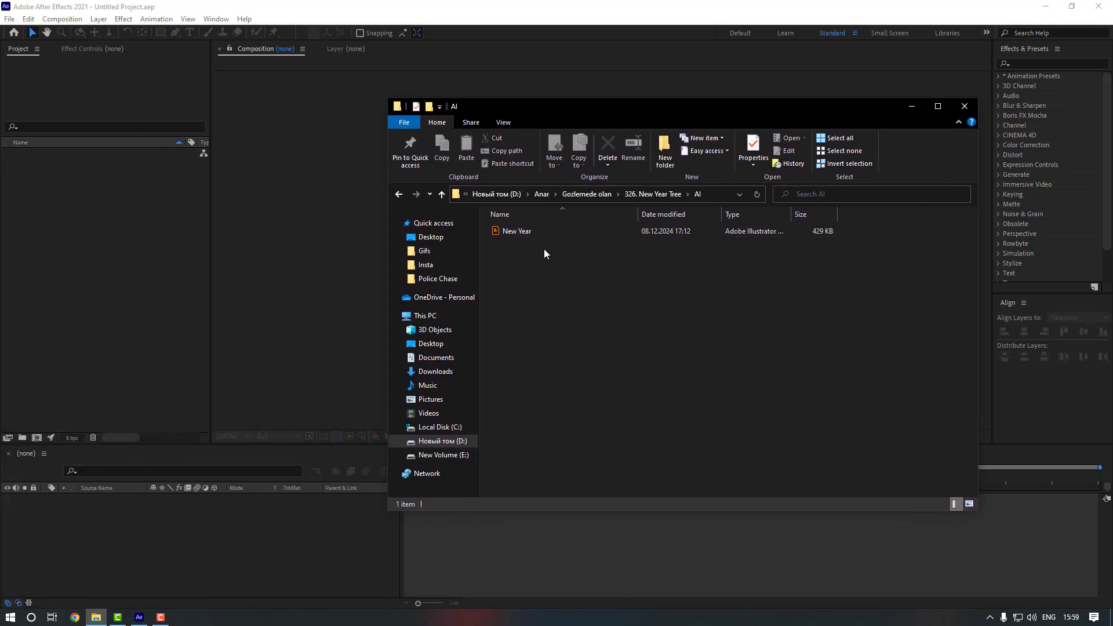
pyautogui.moveTo(540, 232)
pyautogui.mouseDown()
pyautogui.moveTo(290, 269)
pyautogui.moveTo(110, 257)
pyautogui.mouseUp()
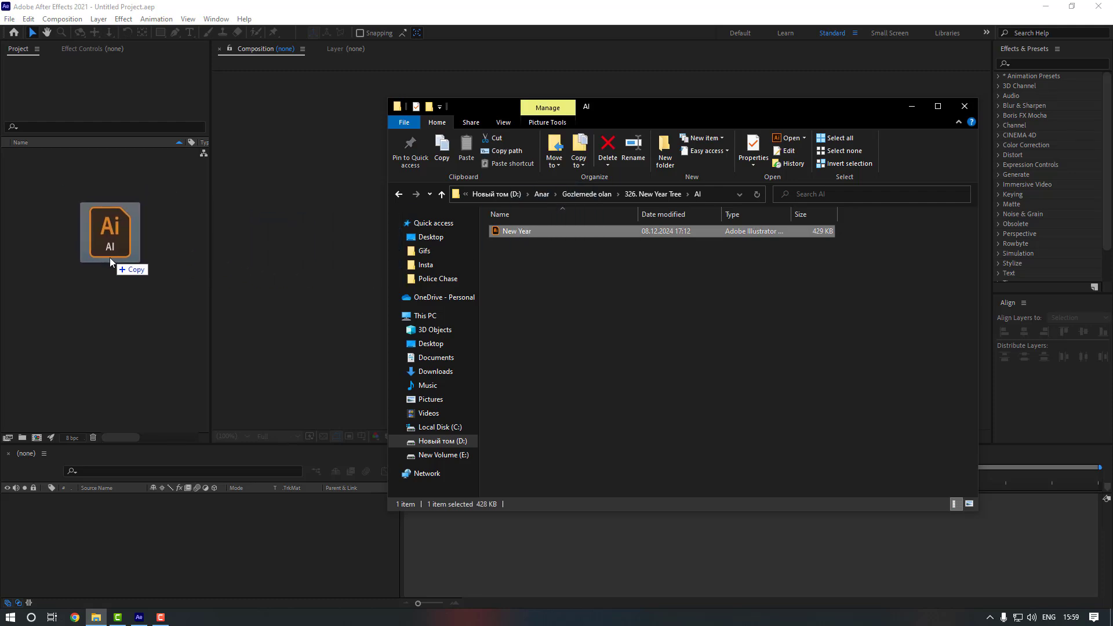
pyautogui.moveTo(109, 257); pyautogui.dragTo(108, 257)
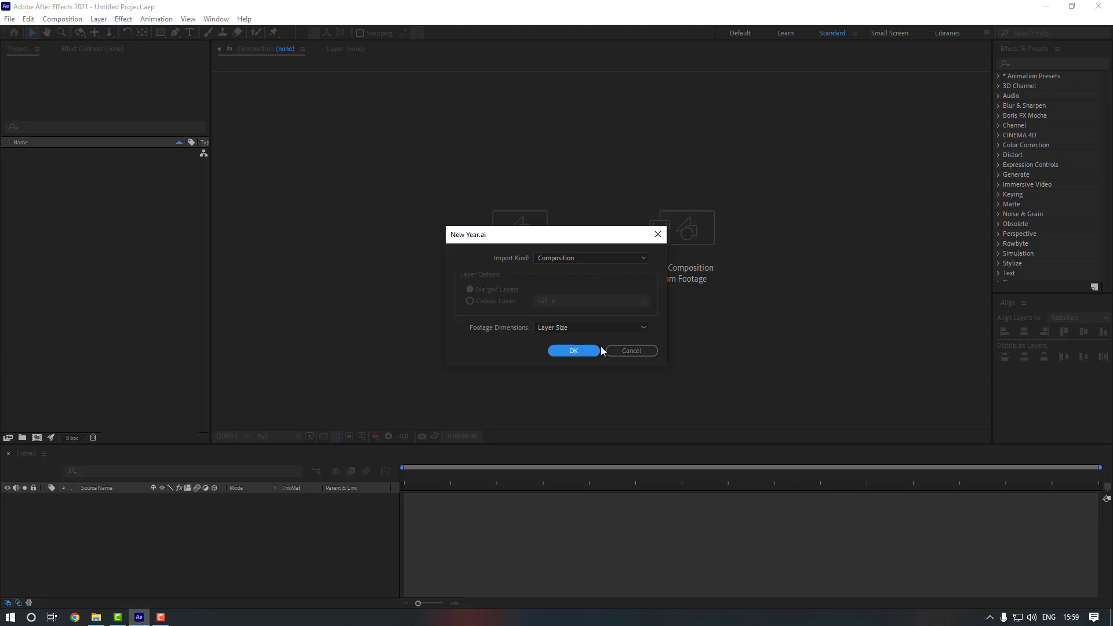
# Step: Import New Year as a composition and turn it into a new New Year 2 composition
pyautogui.click(571, 350)
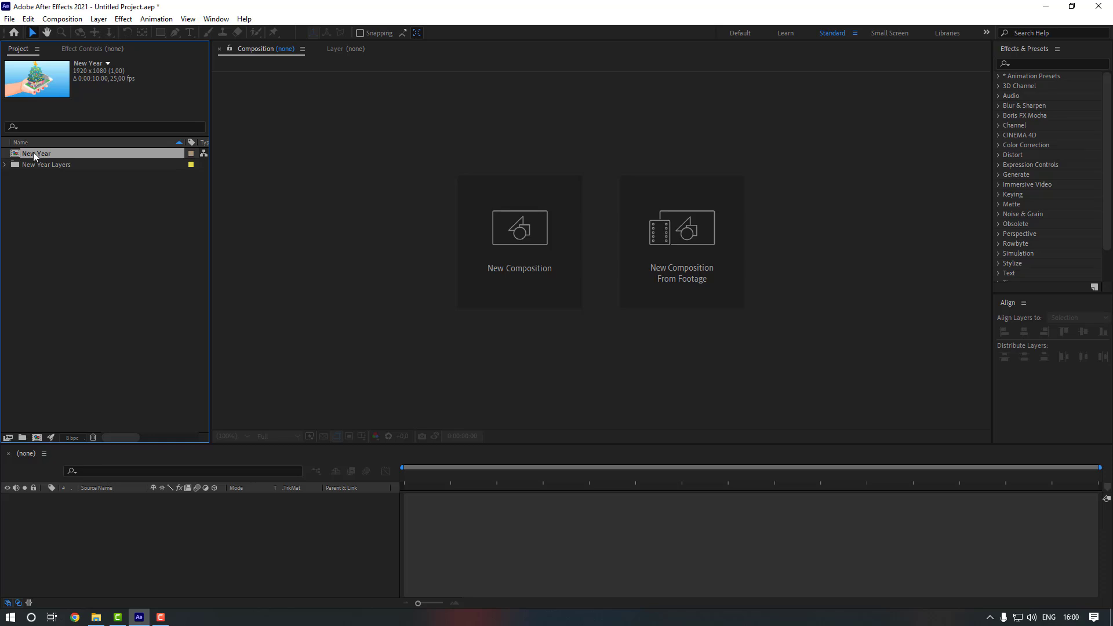
pyautogui.moveTo(34, 152); pyautogui.dragTo(38, 438)
pyautogui.moveTo(37, 439); pyautogui.dragTo(38, 439)
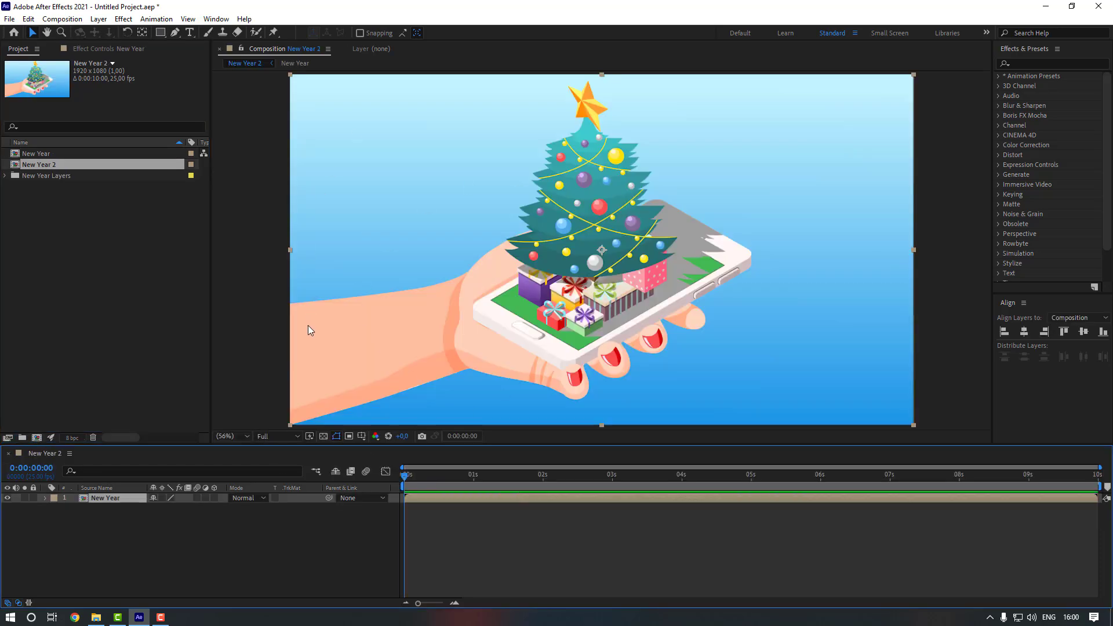
# Step: Open the New Year composition and select one of its artwork layers in the viewer
pyautogui.doubleClick(108, 498)
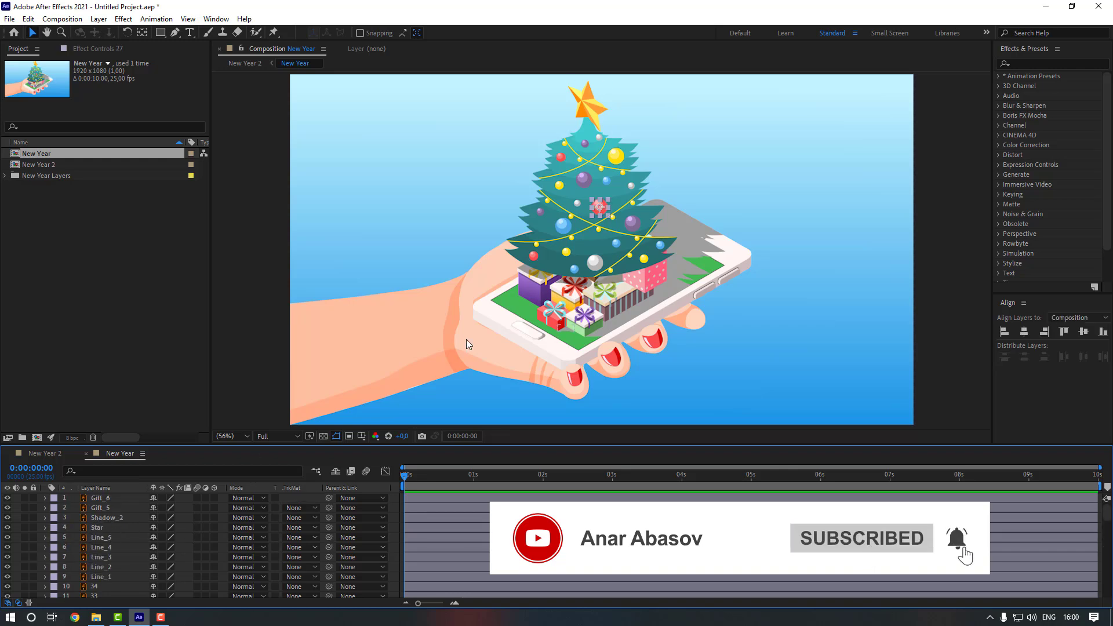
pyautogui.click(329, 232)
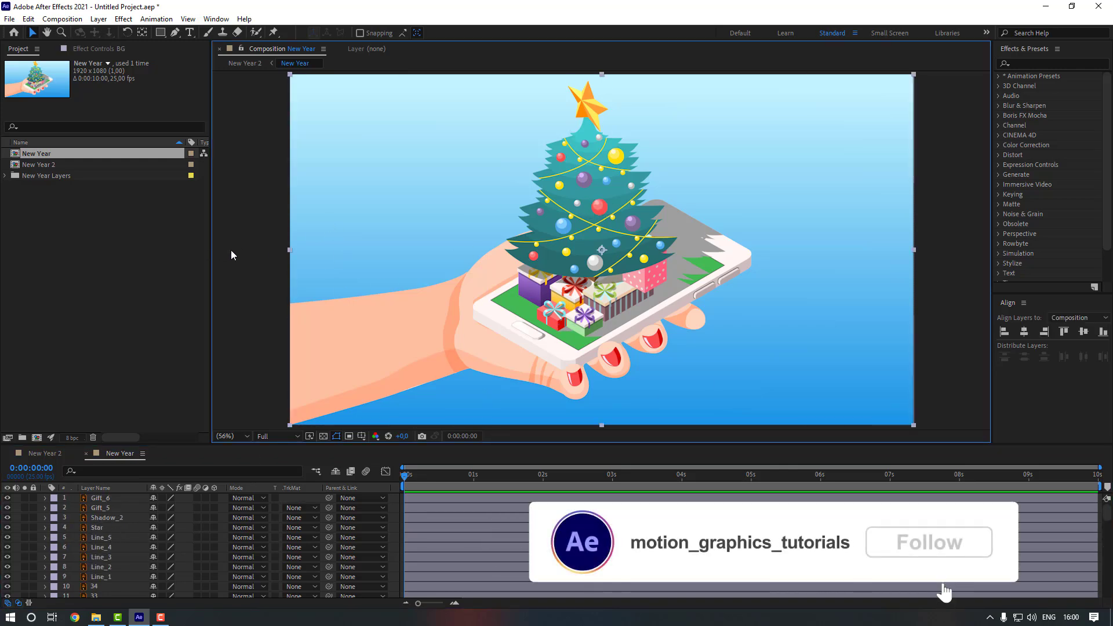